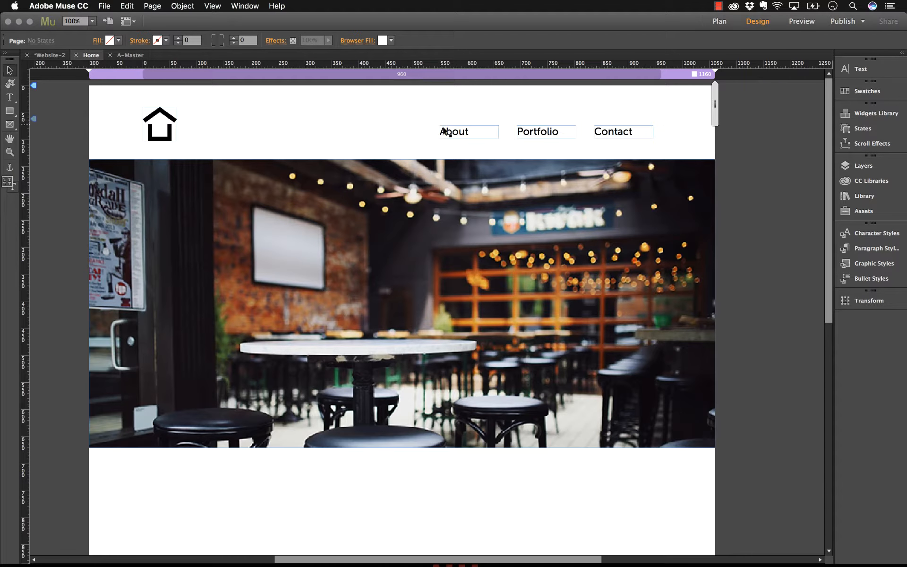
Highlight the About nav text, browse its link destinations, then switch to the Plan site map
left_click(454, 135)
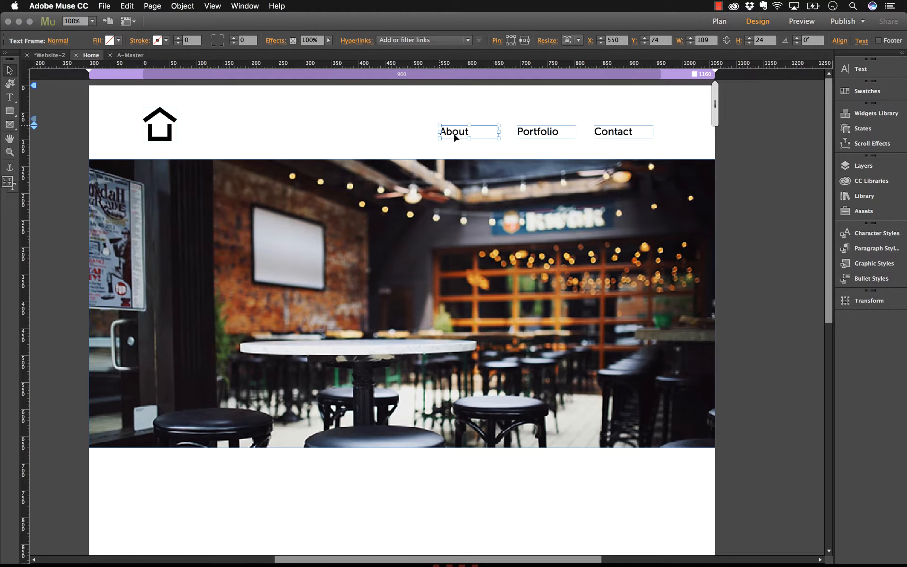
left_click(481, 107)
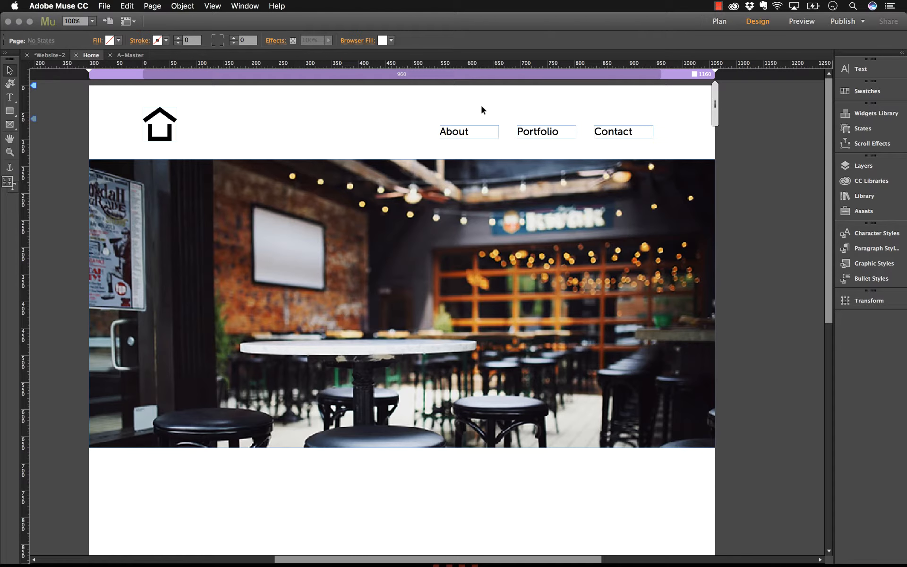
double_click(459, 132)
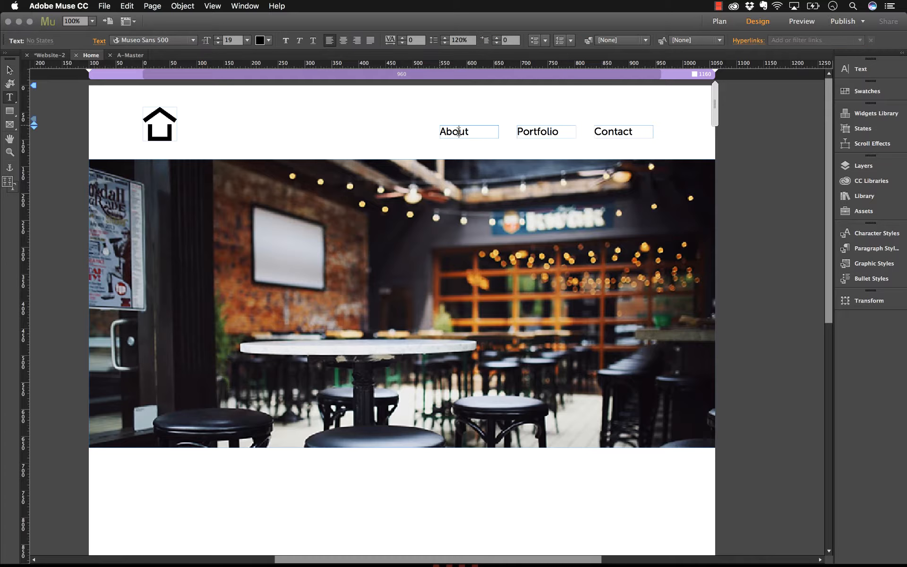
left_click_drag(469, 132, 440, 131)
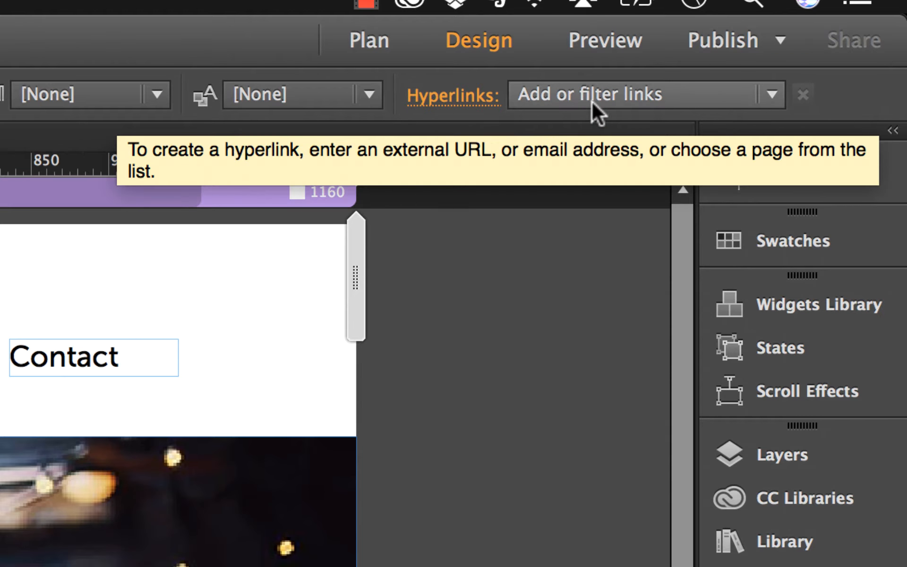
left_click(768, 95)
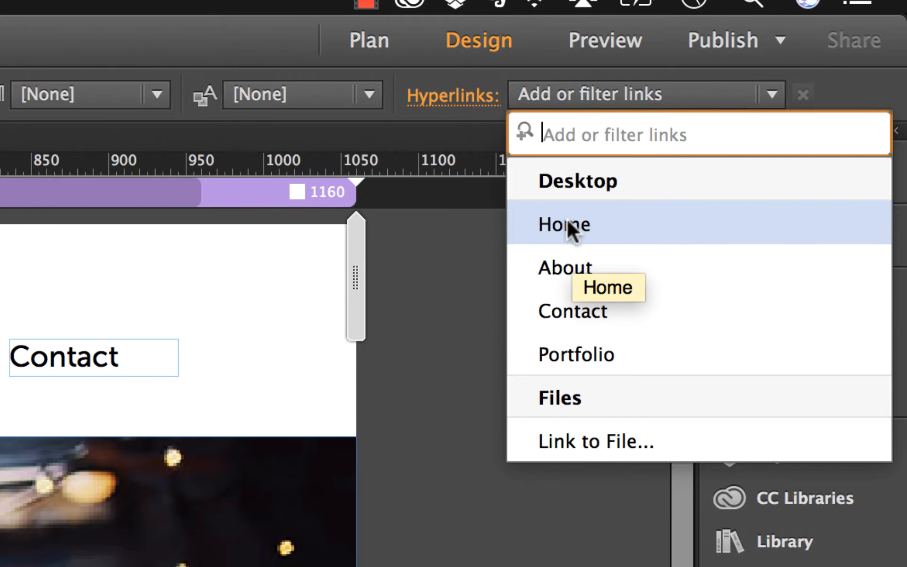
left_click(404, 66)
left_click(376, 39)
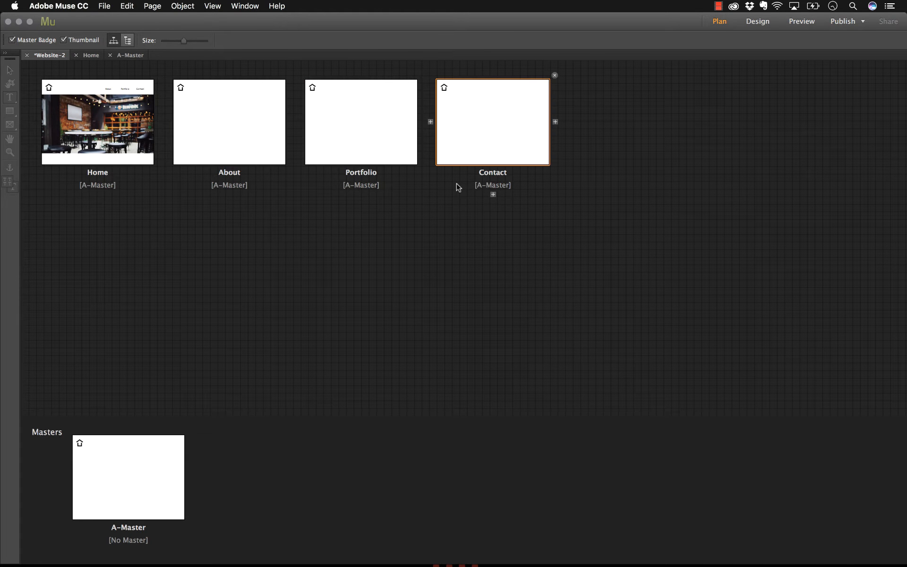
From the Home page, hyperlink the About nav text to the About page
double_click(94, 154)
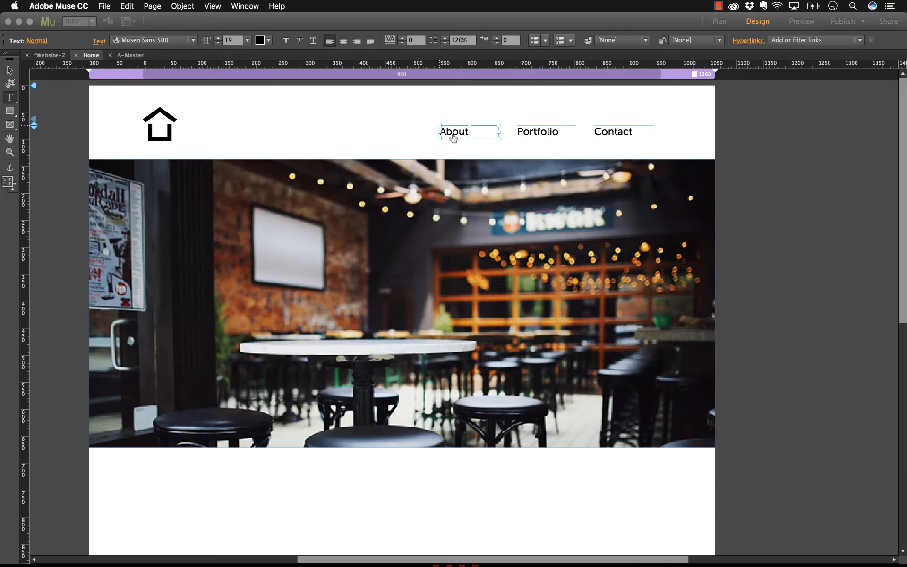
double_click(453, 133)
left_click(780, 39)
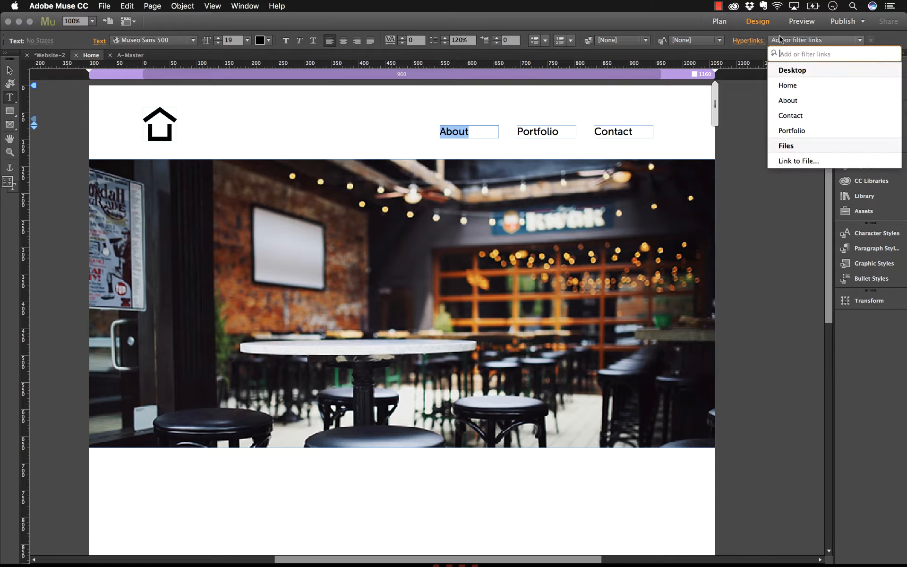
left_click(793, 100)
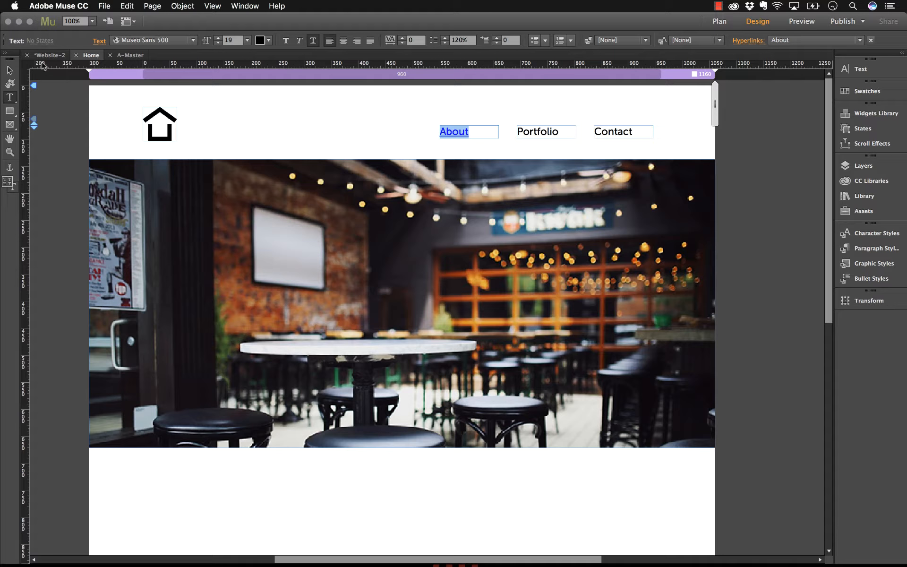
left_click(9, 70)
left_click(325, 123)
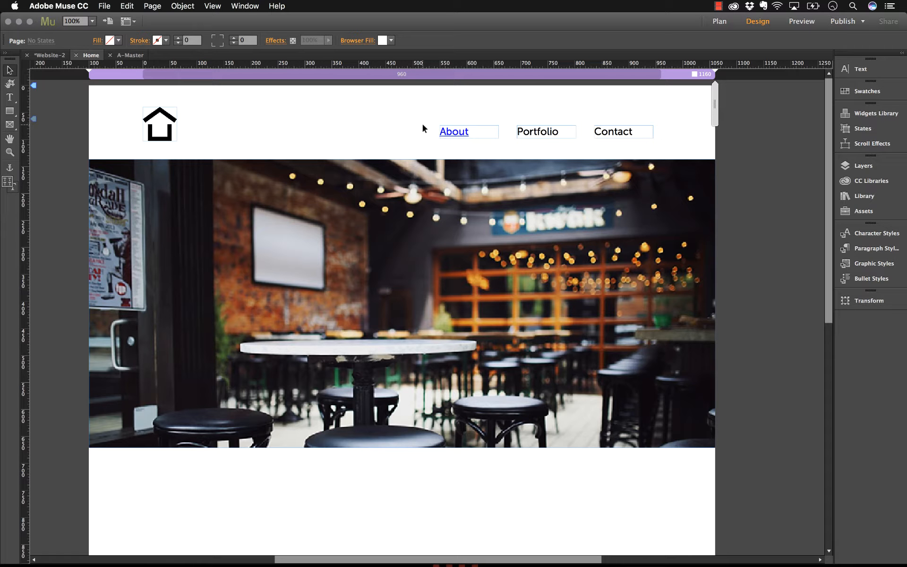
Select the About link text and open Edit Link Styles in Site Properties
double_click(462, 130)
double_click(462, 131)
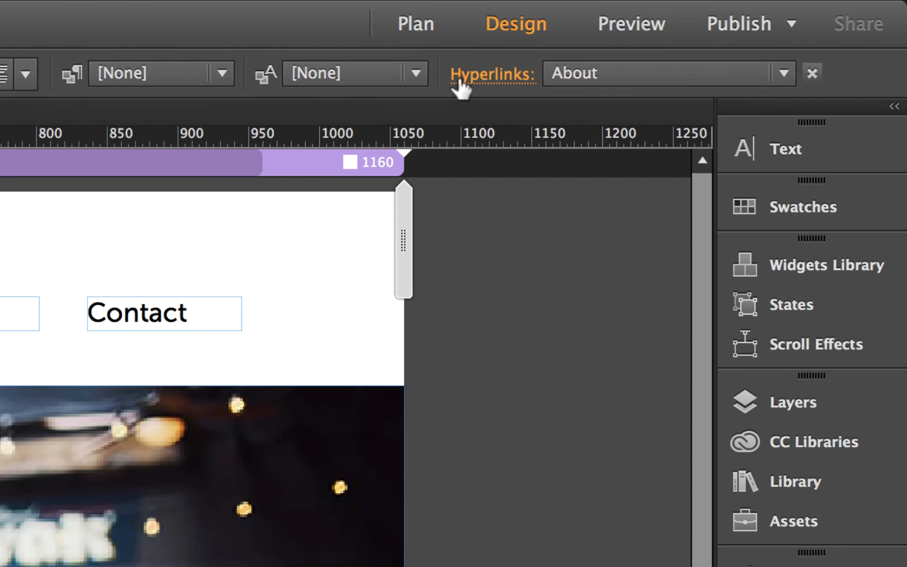
left_click(498, 86)
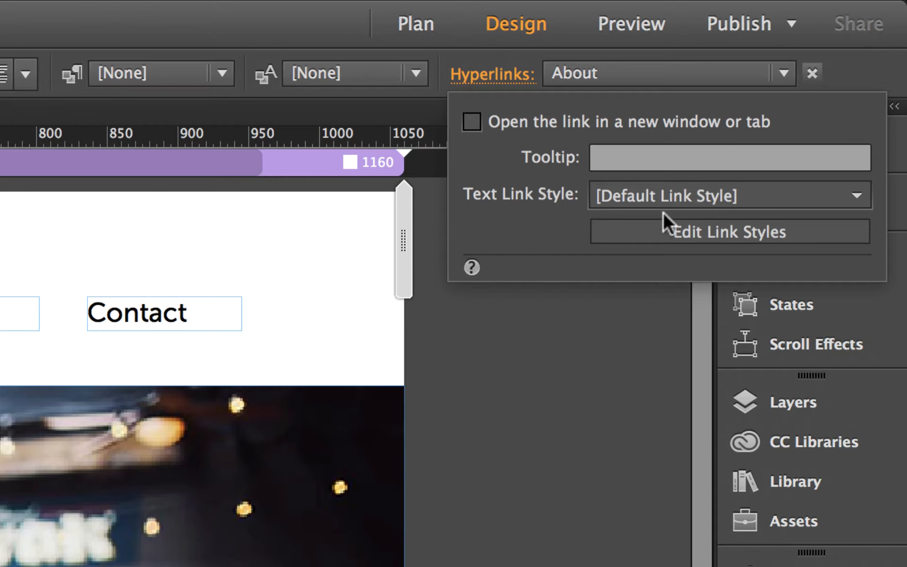
left_click(700, 231)
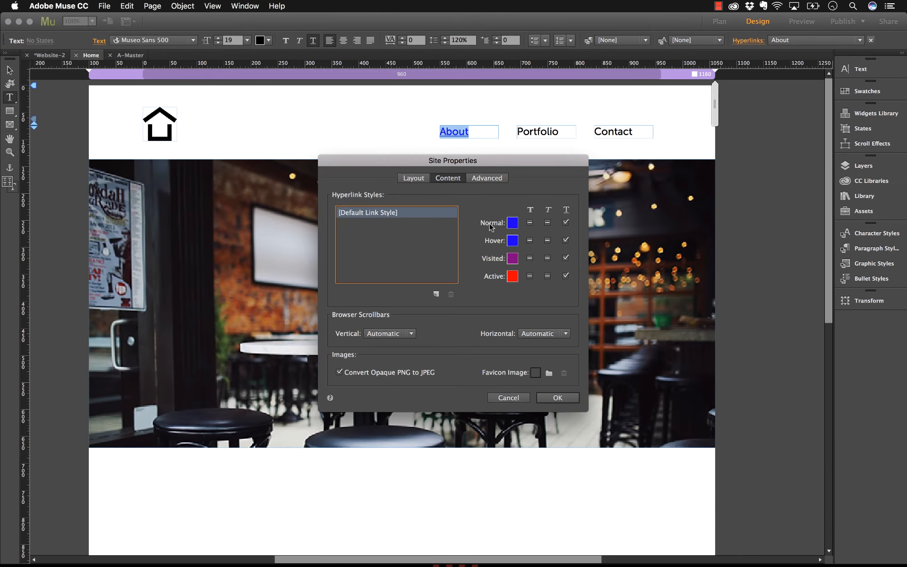
Set the Default Link Style to a near-black Normal and an orange #EA6600 Hover colour
left_click(512, 241)
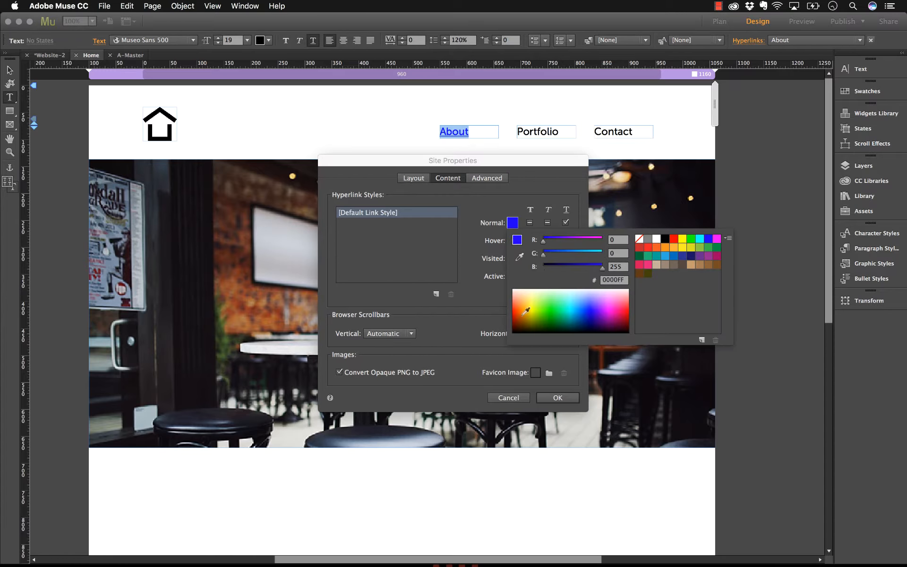
left_click(516, 327)
left_click(496, 192)
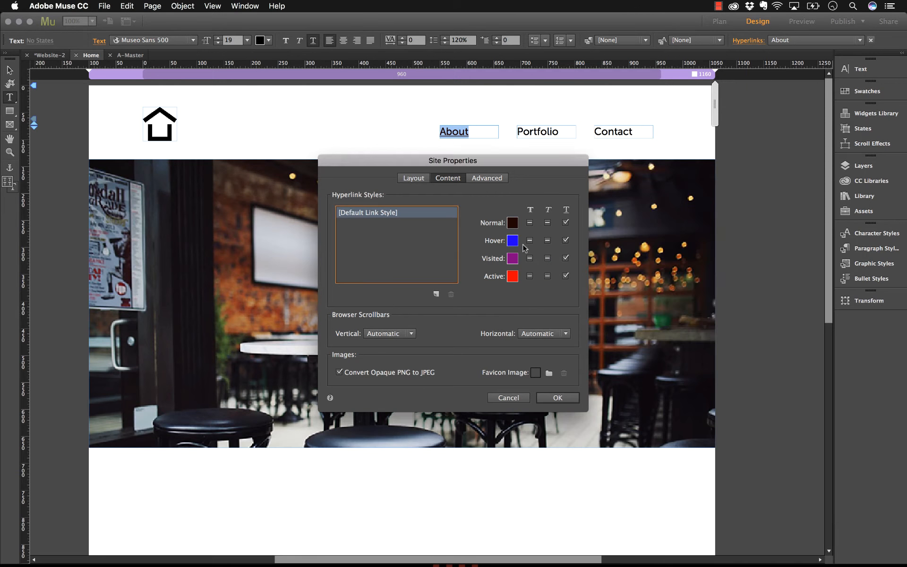
left_click(515, 243)
left_click_drag(536, 326, 523, 328)
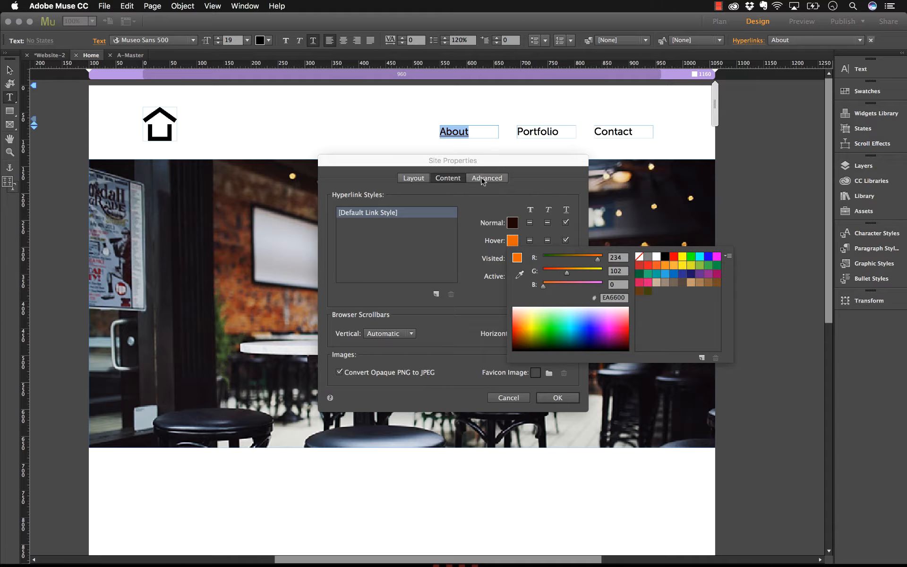
left_click(483, 195)
left_click(557, 397)
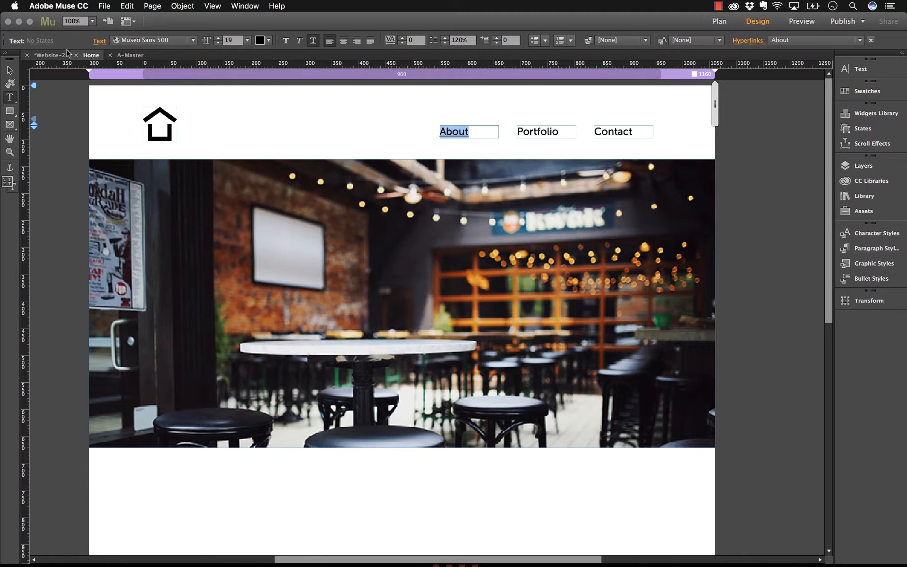
left_click(9, 70)
left_click(360, 125)
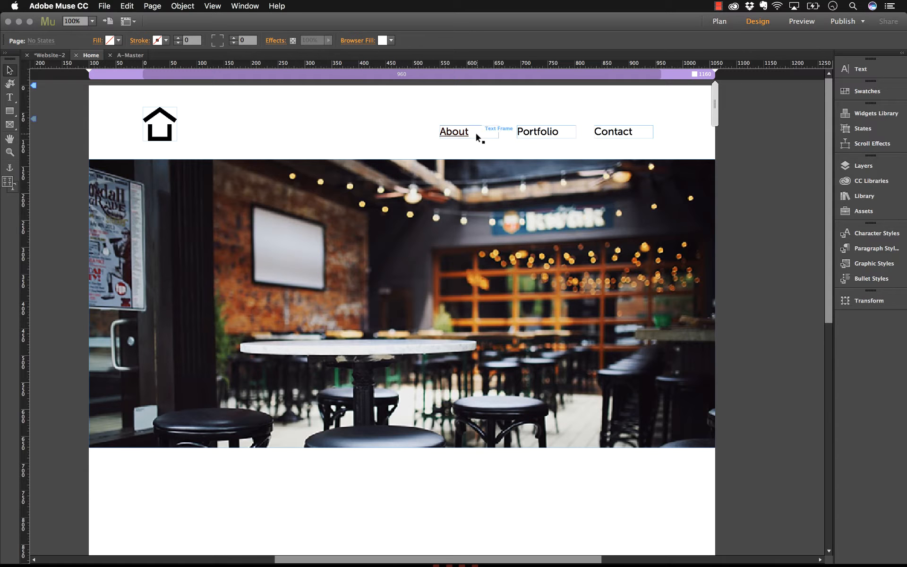
Preview the Home page in Chrome to check the About link's orange hover, then return to Muse
left_click(104, 6)
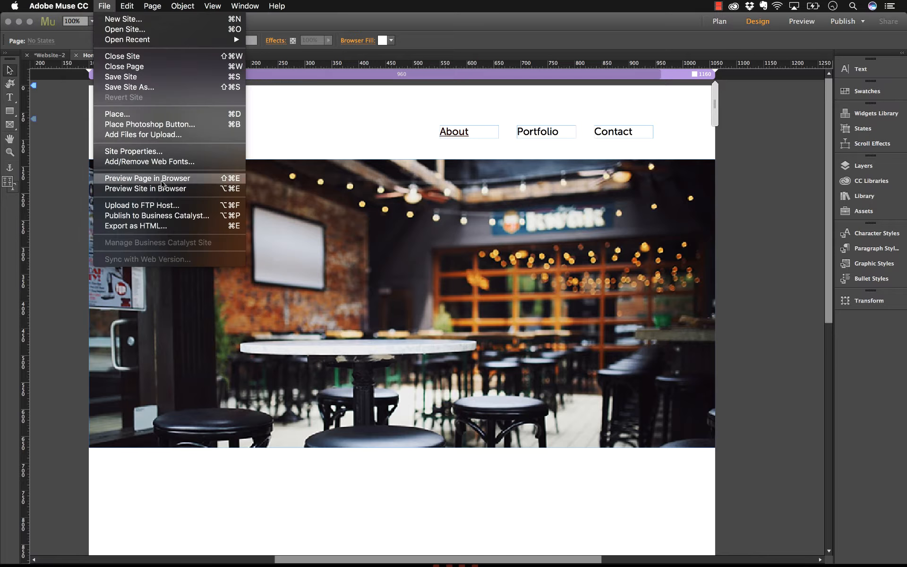
left_click(161, 180)
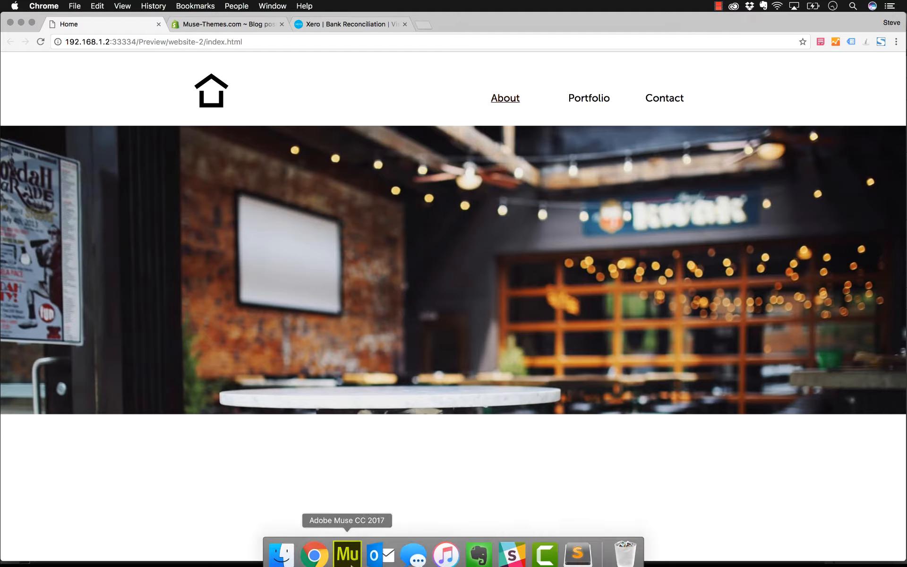
left_click(345, 560)
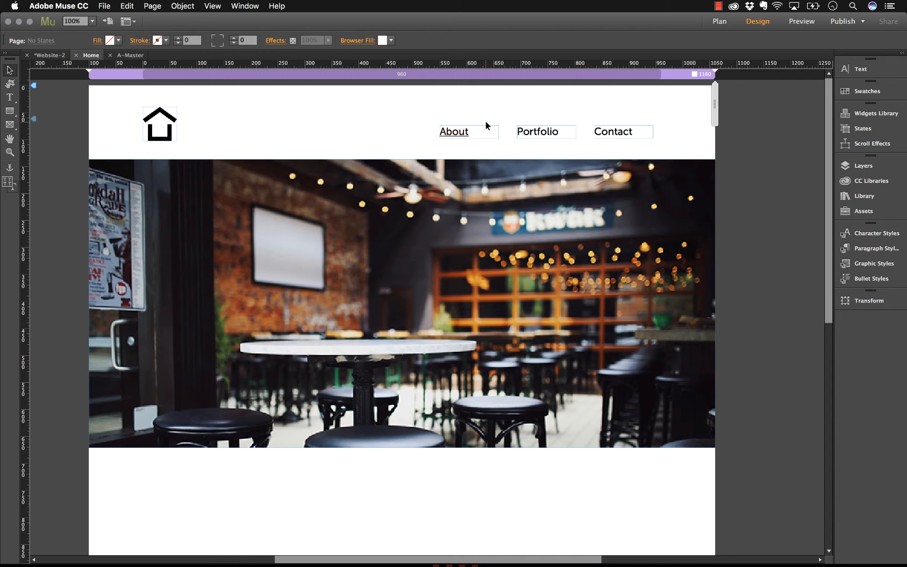
Tick 'Open the link in a new window or tab' for the About link
double_click(463, 132)
double_click(464, 132)
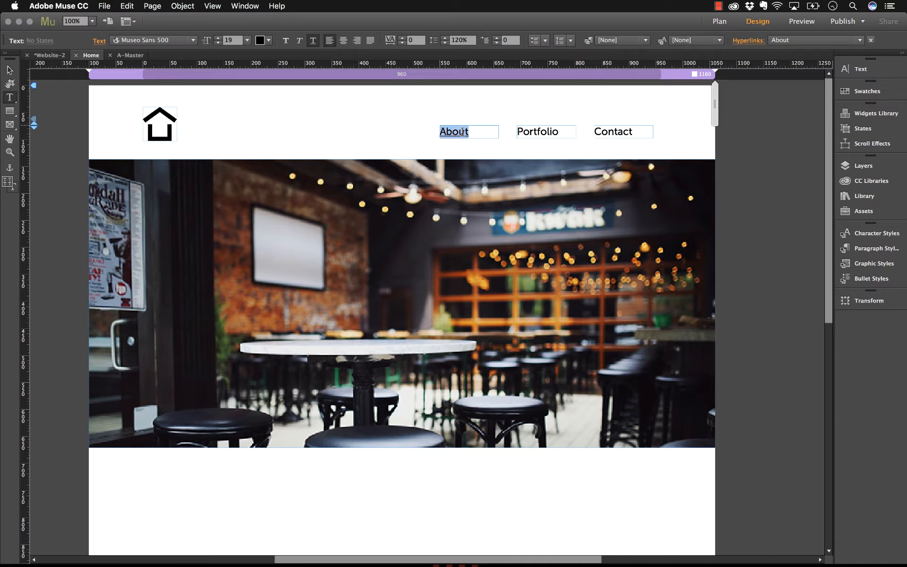
left_click(755, 41)
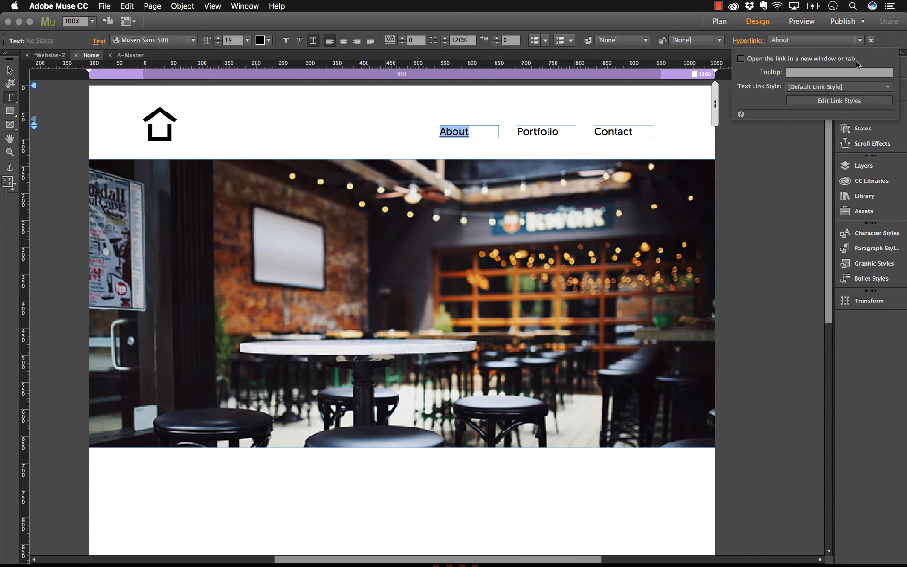
left_click(741, 60)
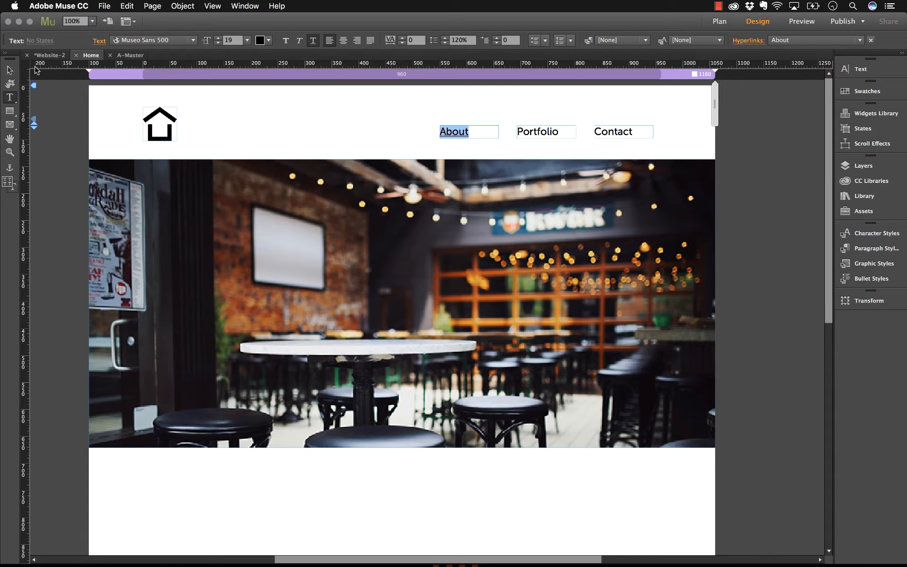
left_click(10, 69)
right_click(262, 132)
left_click(258, 126)
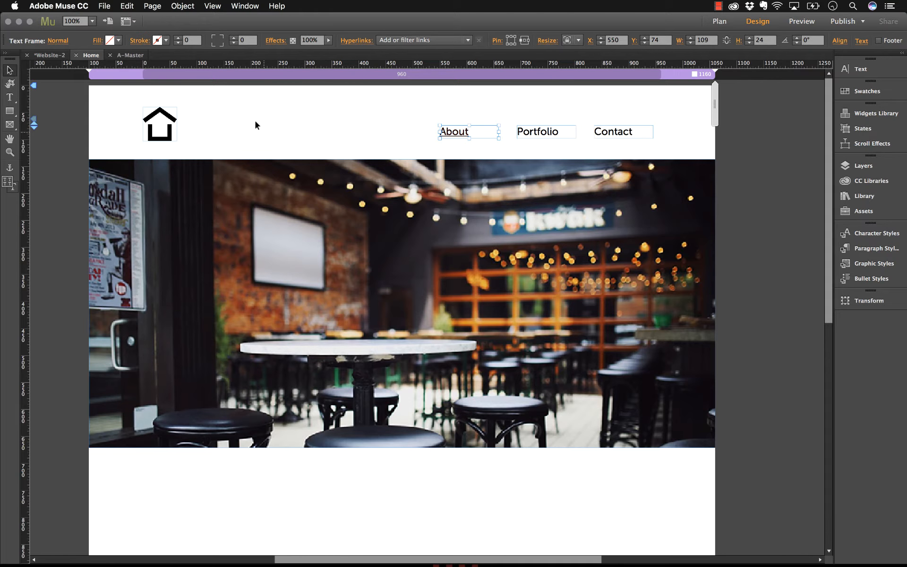
left_click(251, 113)
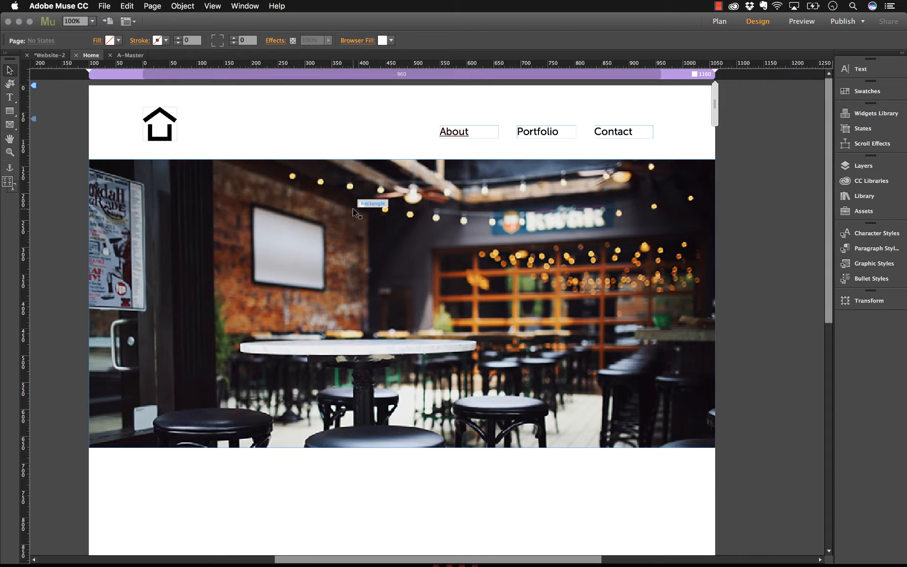
Give the café hero image a mailto hyperlink by entering an e-mail address in the Hyperlinks field
left_click(372, 204)
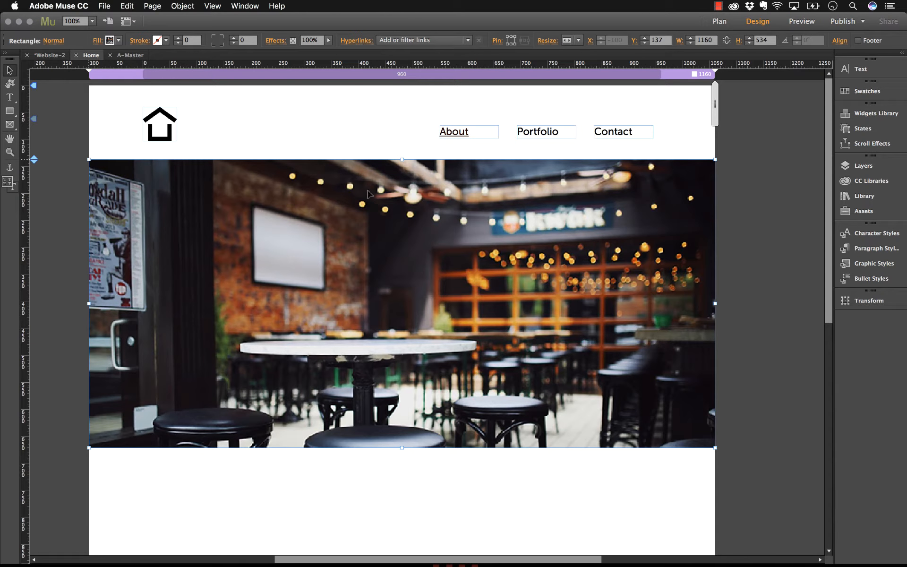
left_click(401, 40)
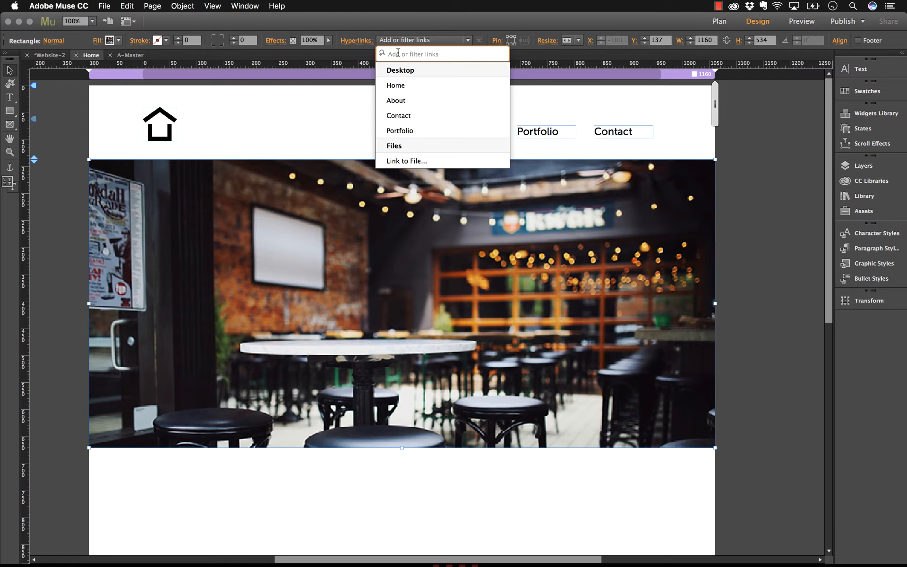
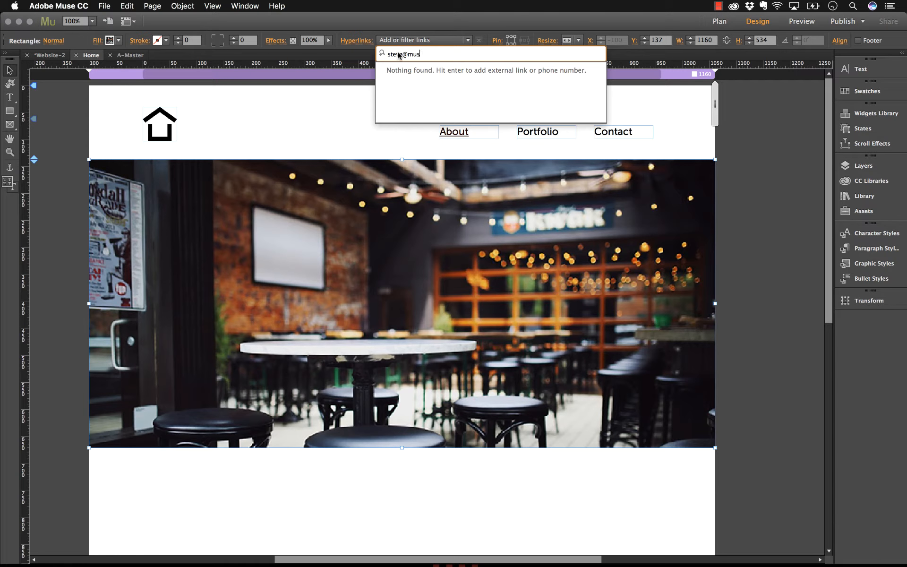
key("Return")
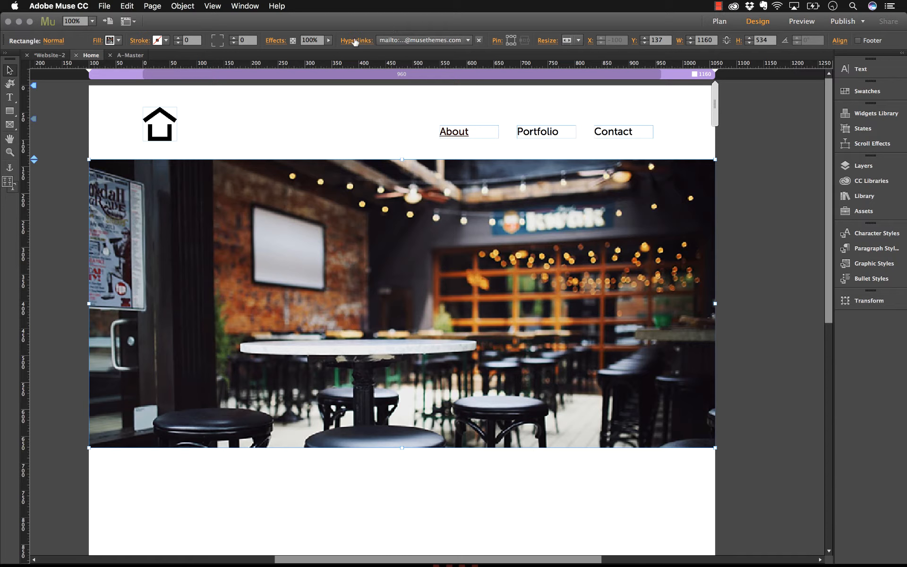
left_click(479, 42)
left_click(412, 124)
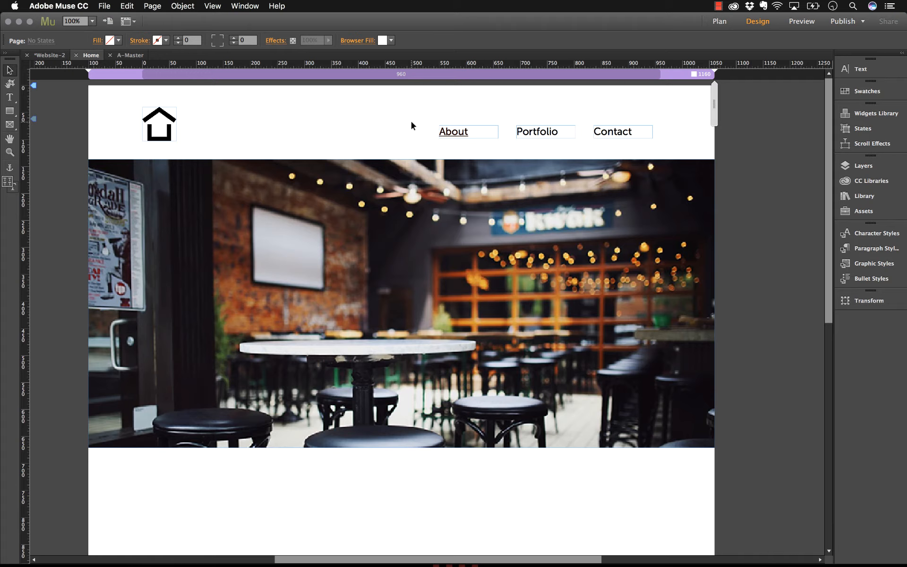
Draw a rectangle below the hero image and fill it with black
left_click(9, 110)
left_click_drag(325, 473, 472, 524)
scroll(471, 523, "down", 1)
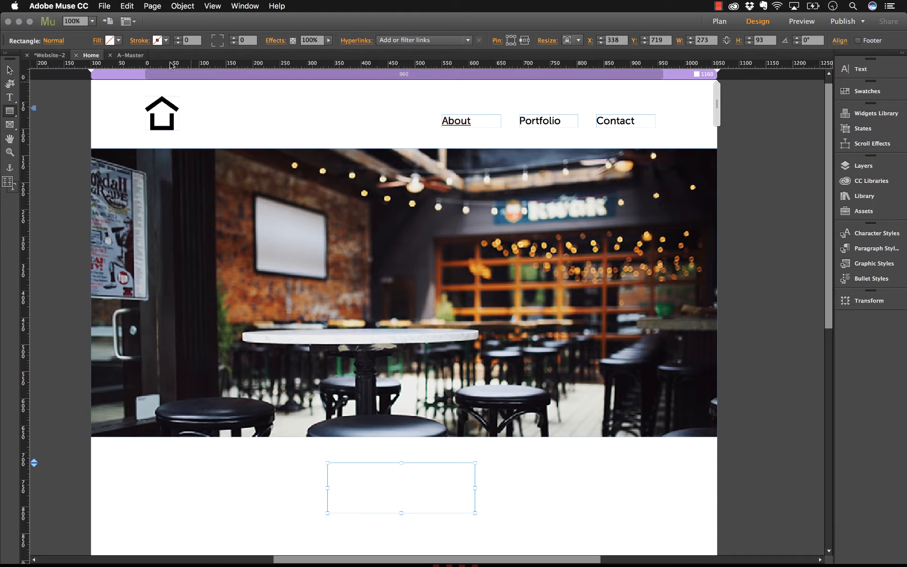
left_click(111, 41)
left_click(262, 55)
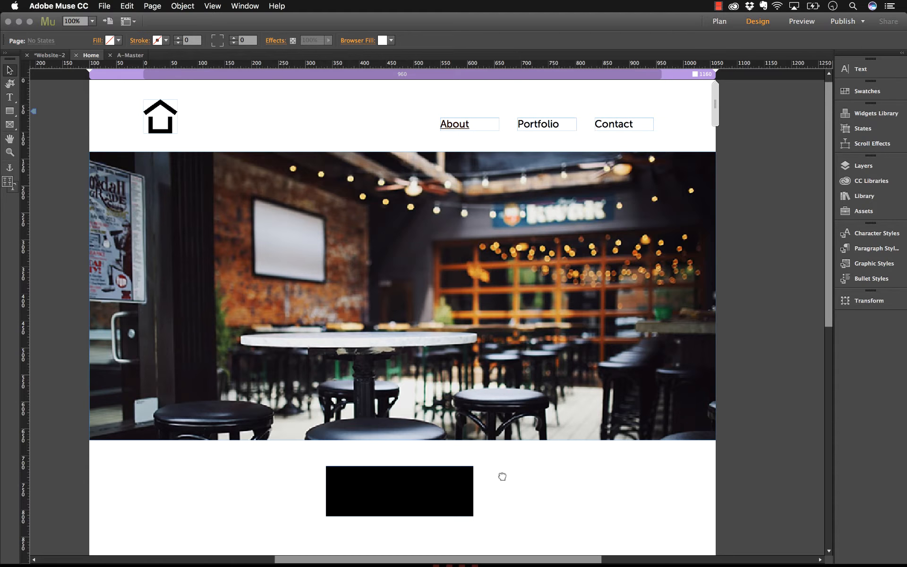
Centre the 273×93 black rectangle horizontally on the page, leaving it unlinked
scroll(500, 478, "down", 10)
left_click(413, 339)
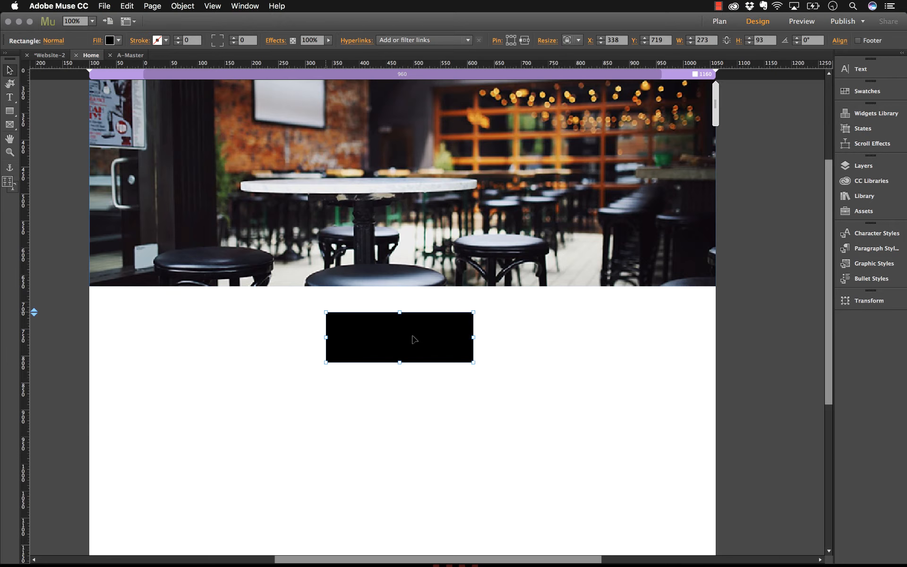
left_click(401, 41)
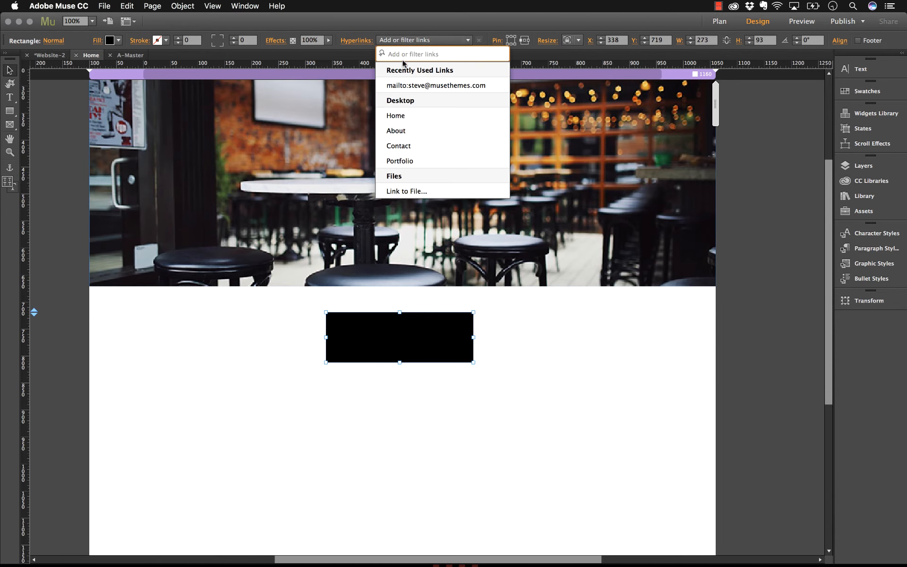
left_click(402, 36)
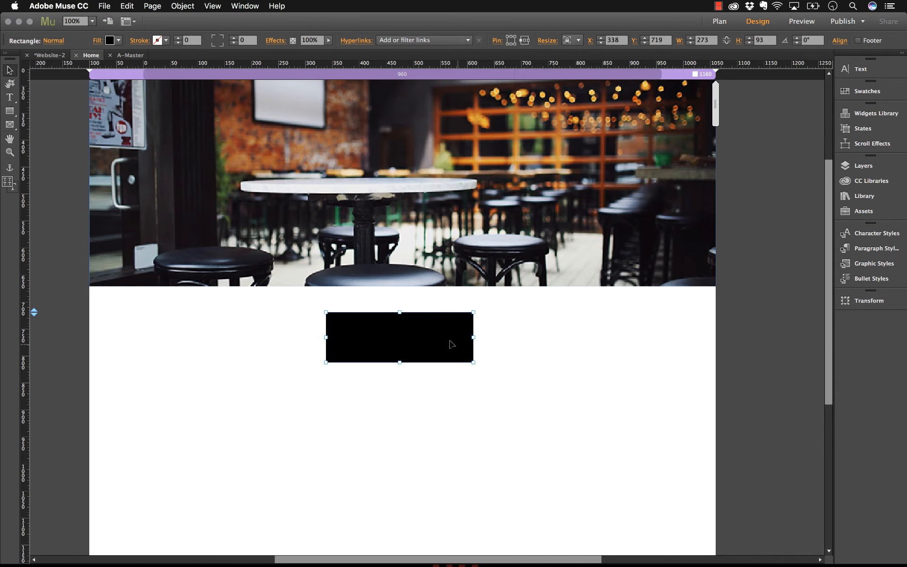
left_click_drag(447, 341, 445, 340)
left_click(258, 324)
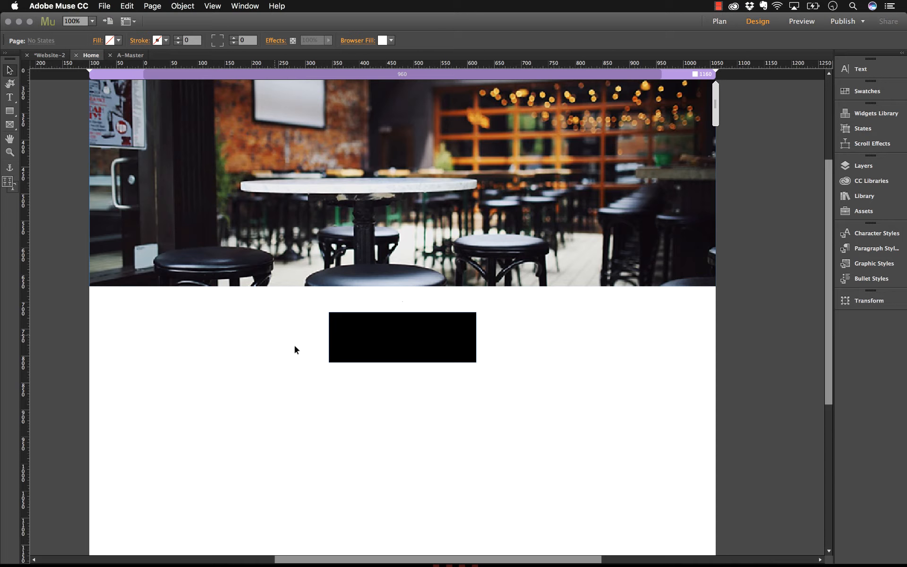
Set the rectangle's Rollover state fill to the 50% Gray swatch (7F7F7F)
left_click(378, 344)
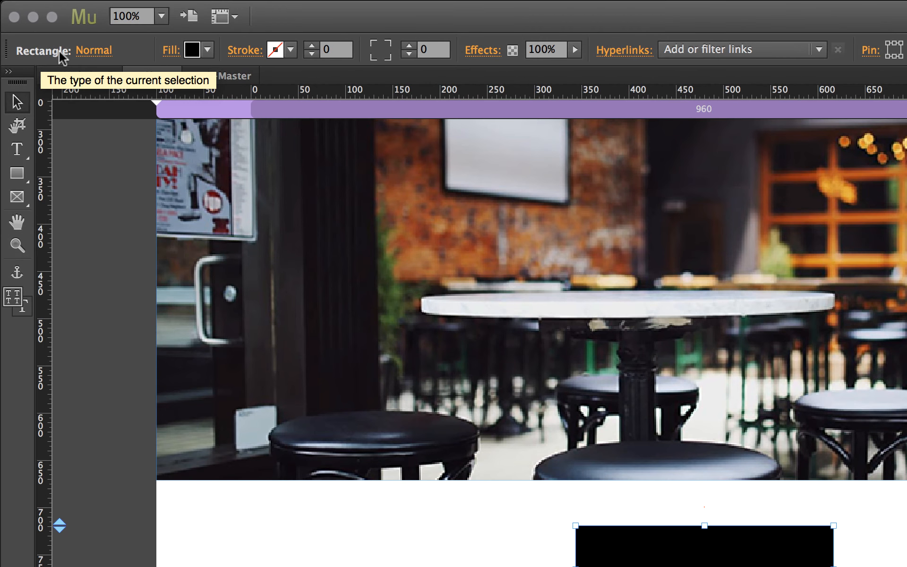
left_click(97, 51)
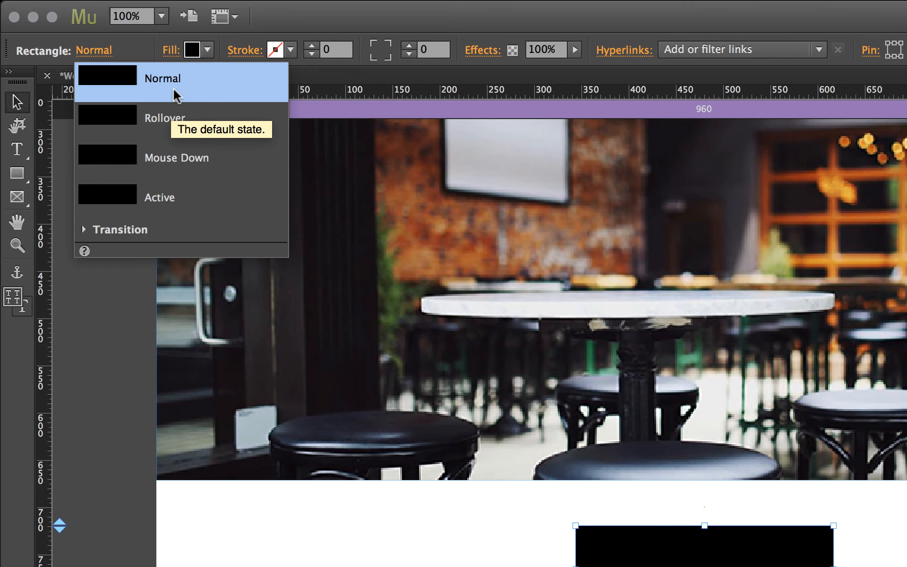
left_click(168, 123)
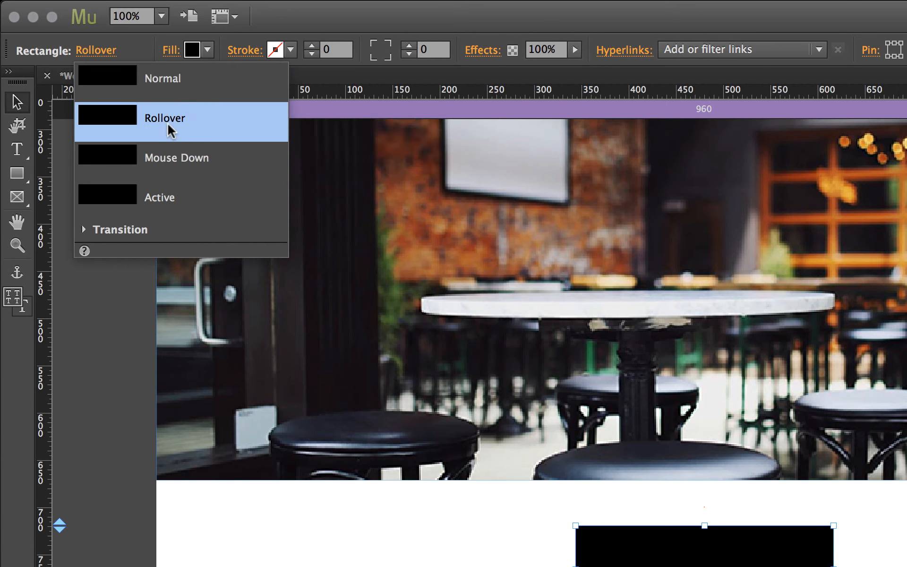
left_click(207, 48)
left_click(431, 75)
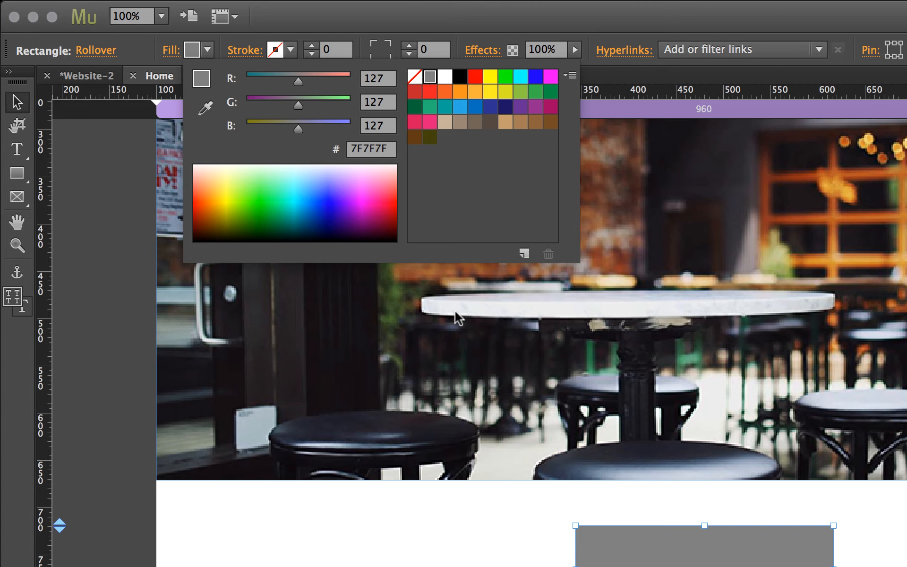
Confirm the rectangle stays black normally and review its state colours
left_click(369, 558)
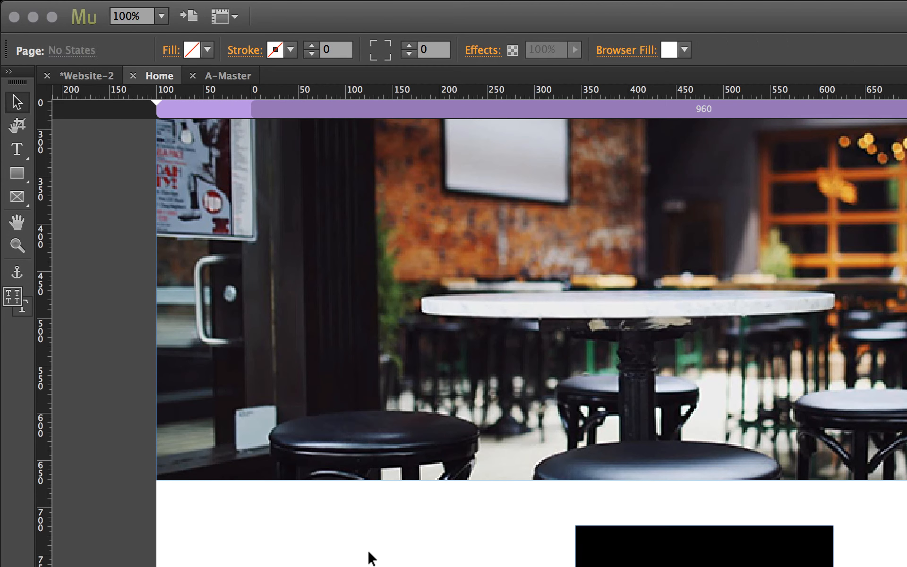
left_click(588, 550)
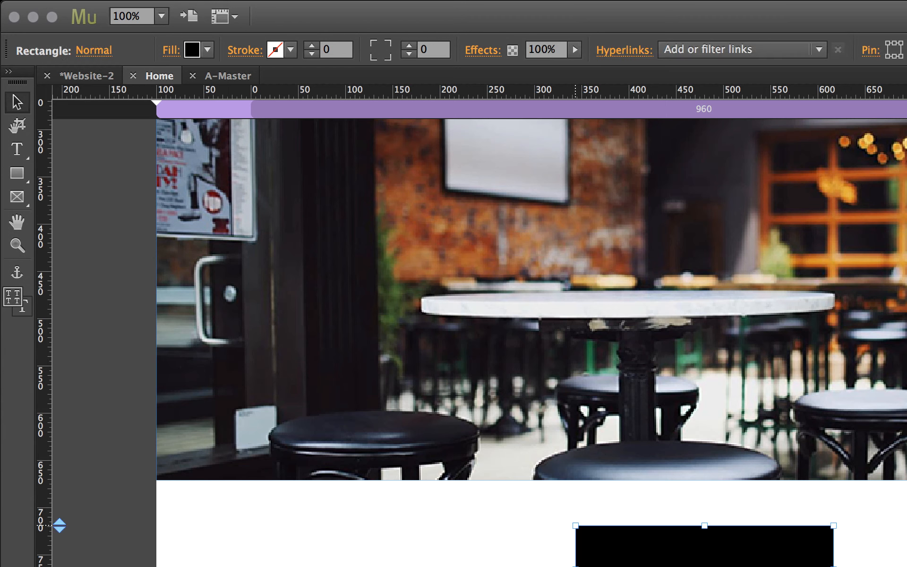
left_click(98, 52)
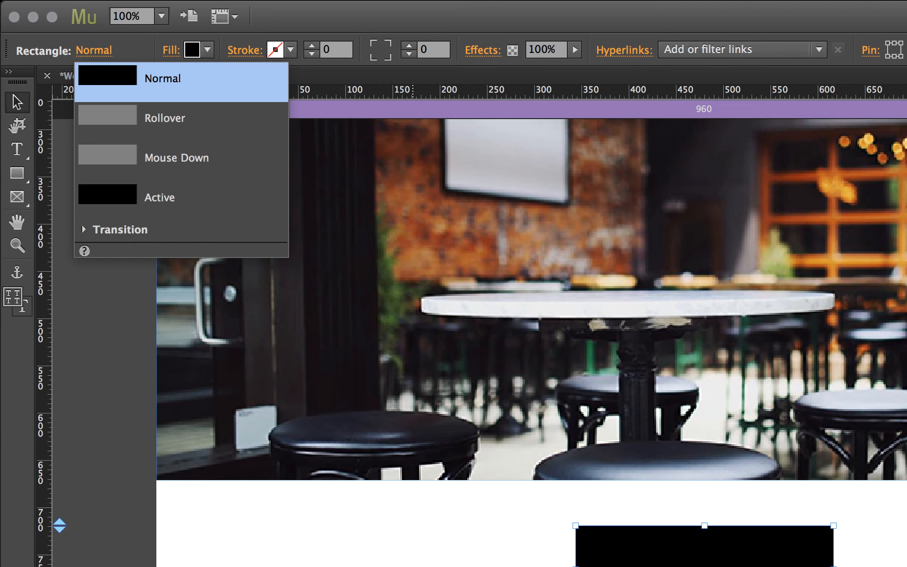
key("Escape")
key("Escape")
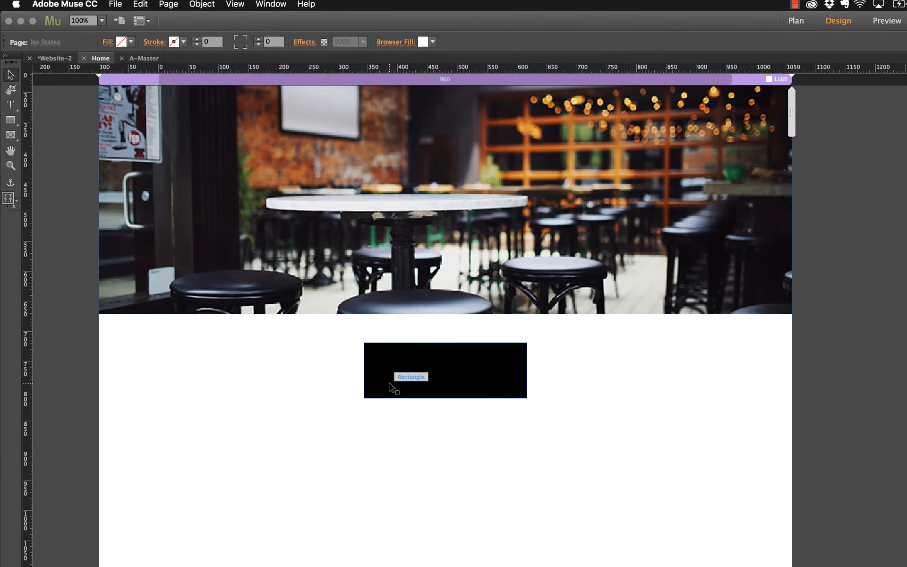
left_click(616, 559)
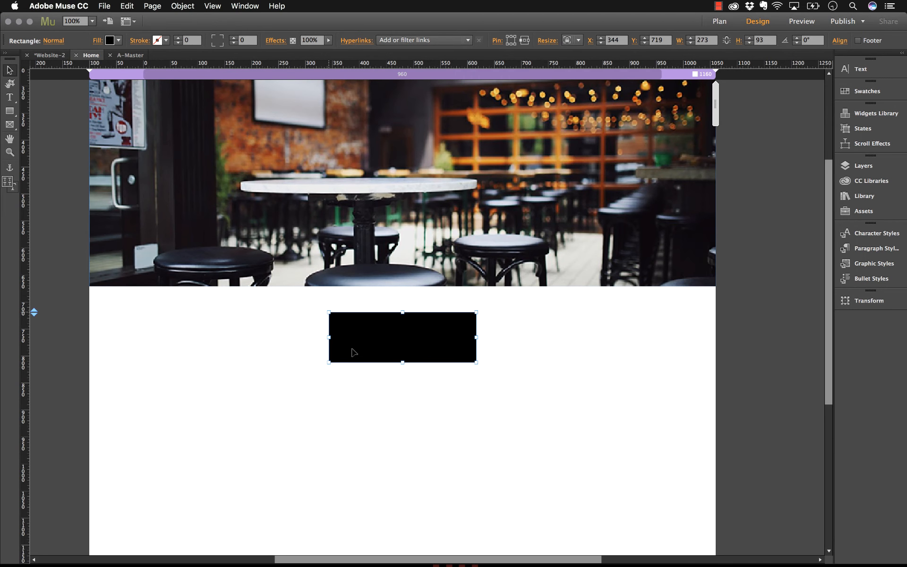
Delete the rectangle and place a 231×50 Lorem Ipsum State Button centred under the café photo
key("Delete")
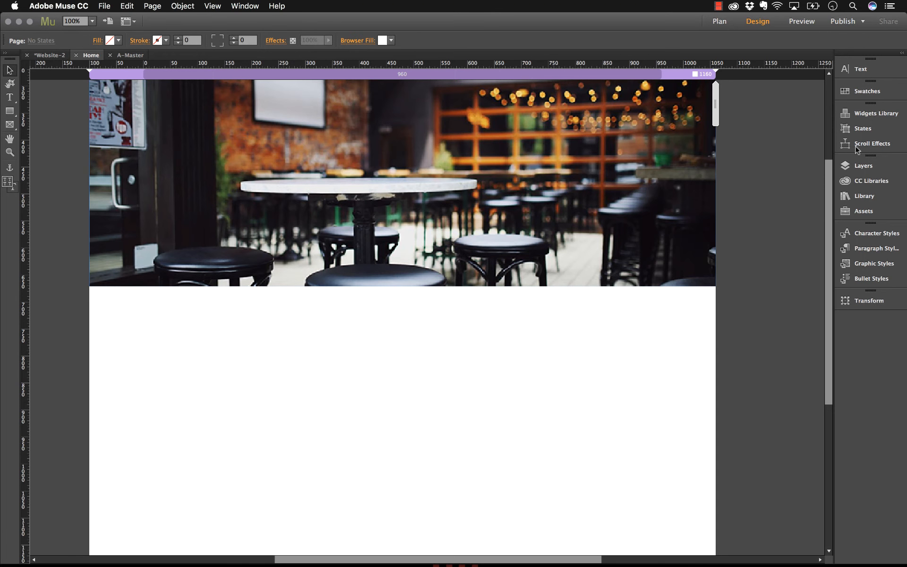
left_click(861, 114)
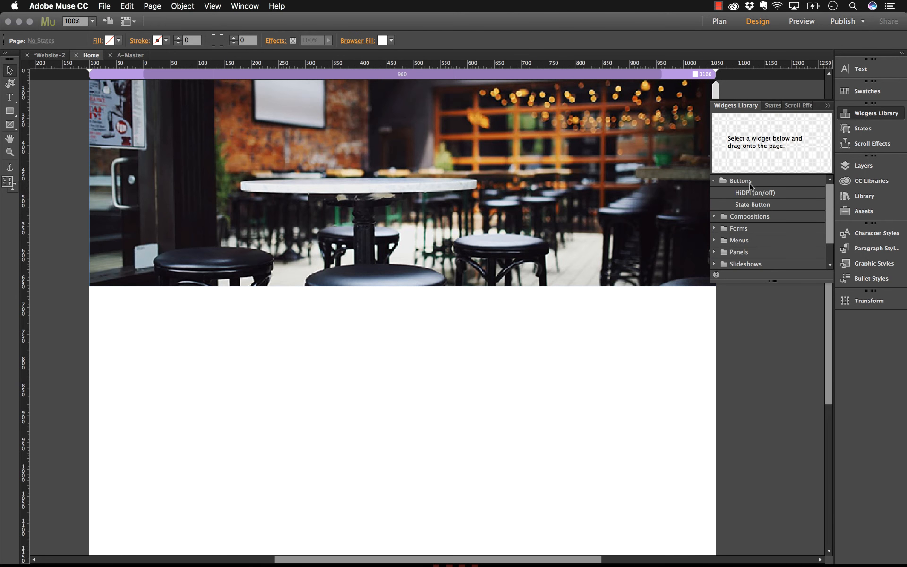
left_click(744, 206)
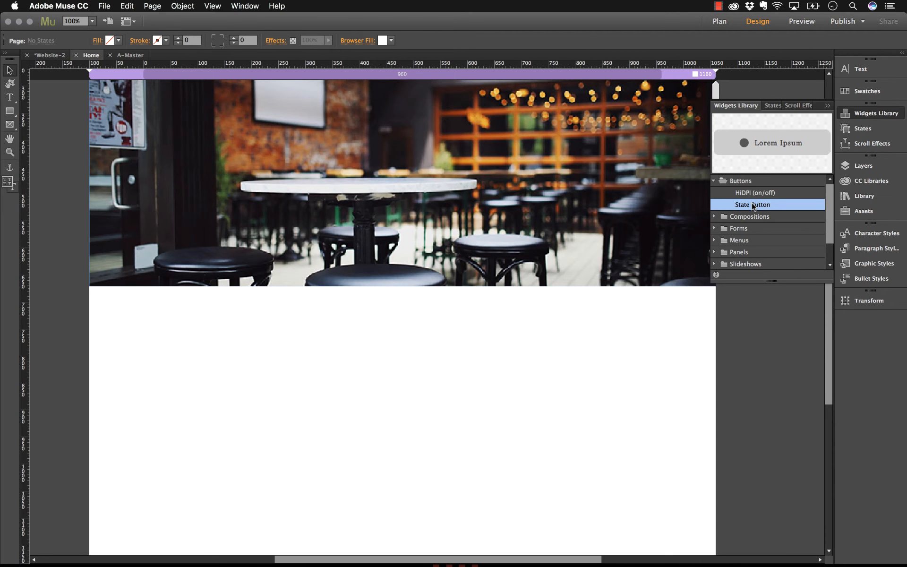
left_click_drag(753, 206, 282, 325)
left_click_drag(361, 331, 405, 337)
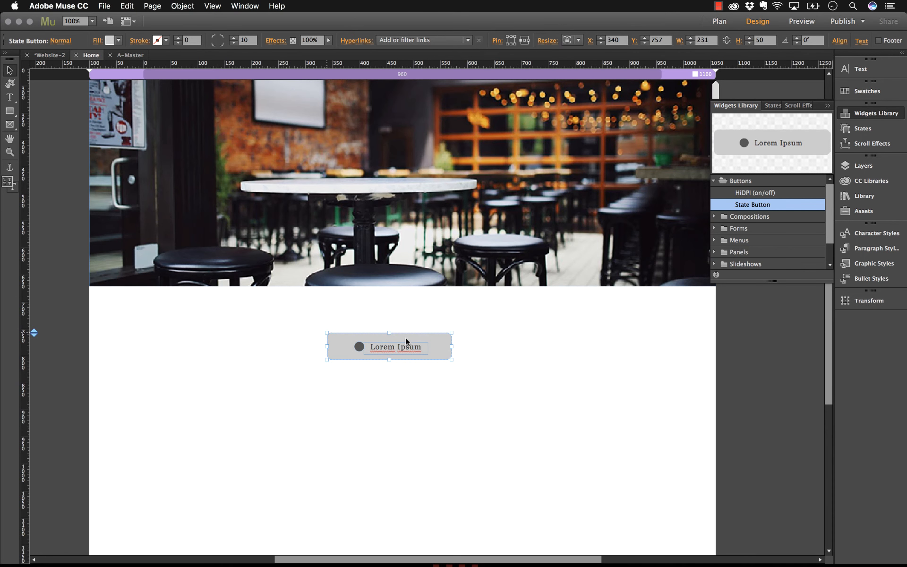
left_click(387, 316)
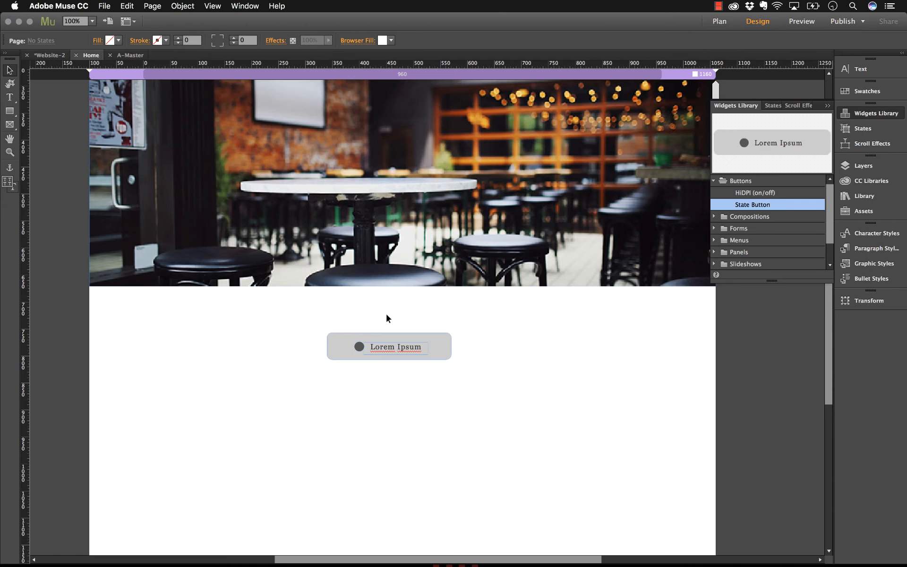